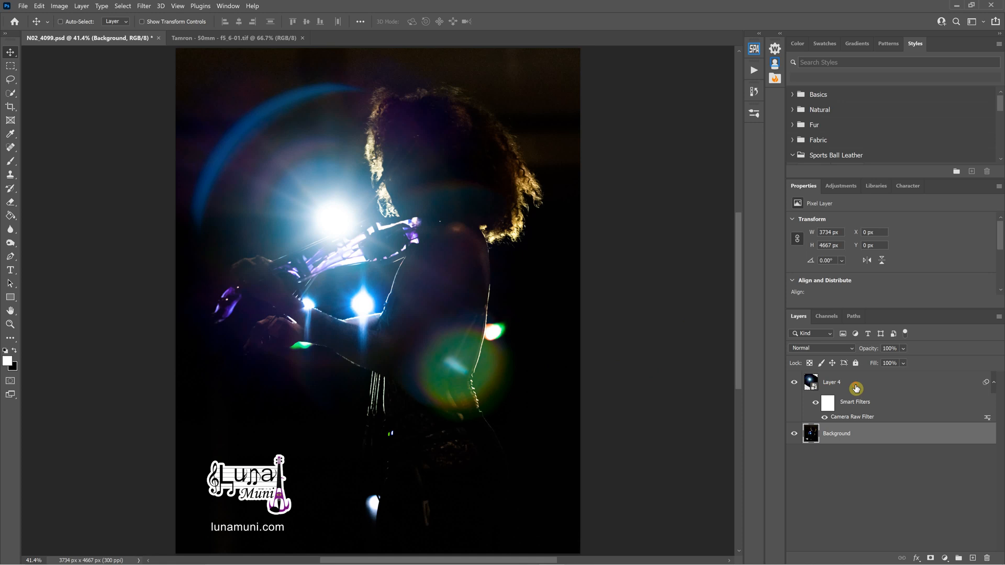
Step: Hide and show Layer 4 to compare the photo with and without the flare, and delete Layer 4
click(822, 386)
click(794, 383)
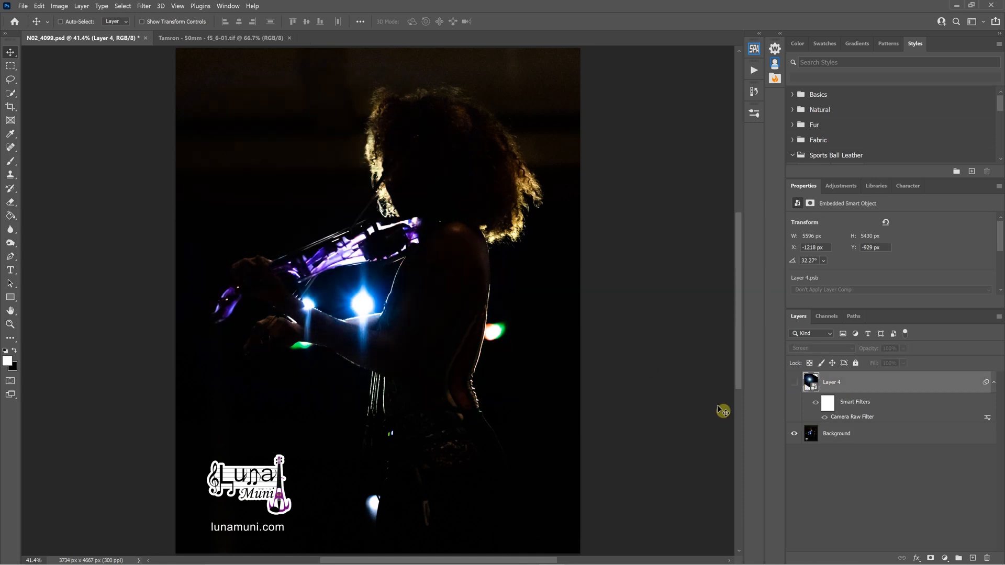
click(794, 383)
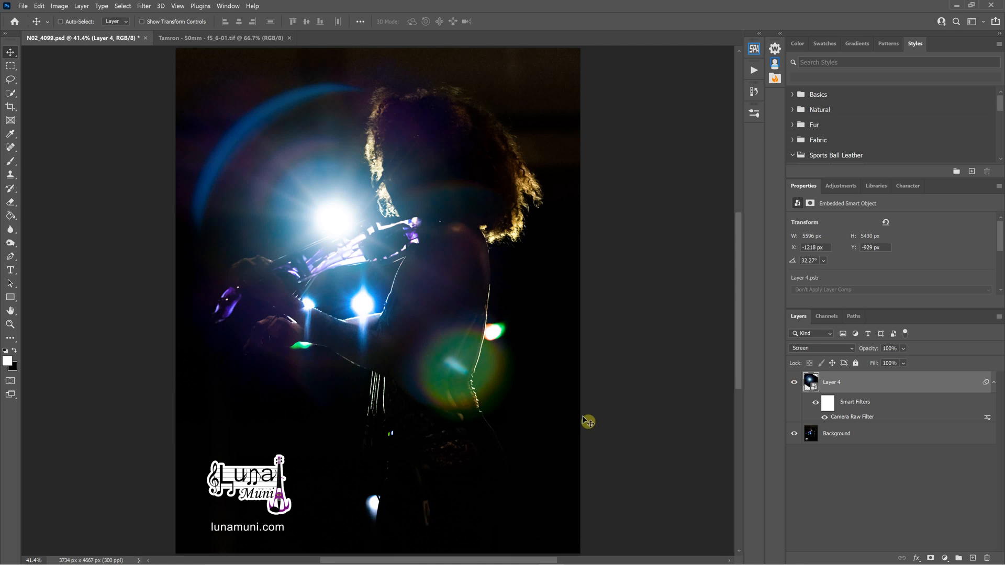
drag(949, 388, 987, 556)
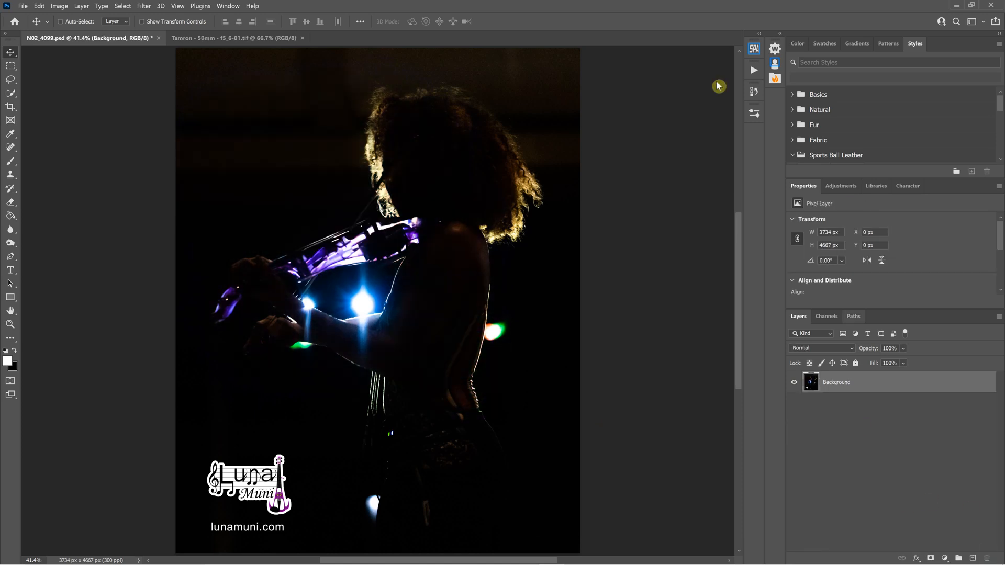
Step: In the Tamron flare image, sample the background with the foreground Color Picker to check its hex value, and cancel the picker
click(251, 39)
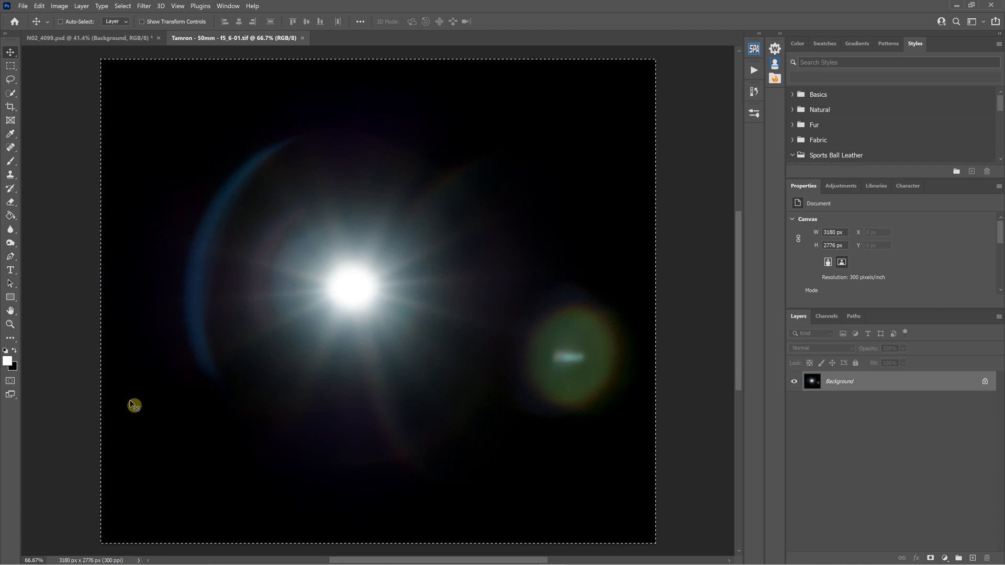
click(8, 361)
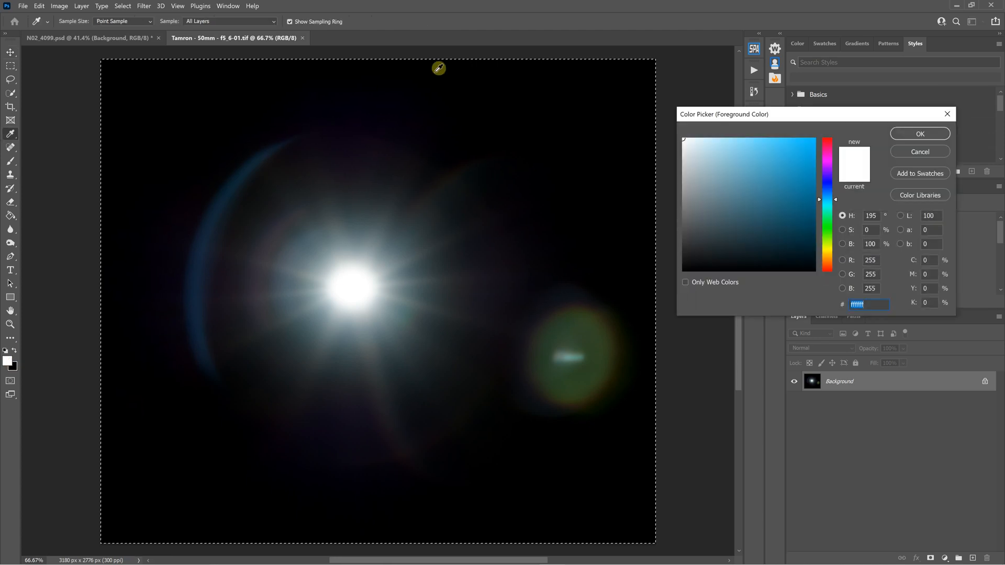
click(131, 62)
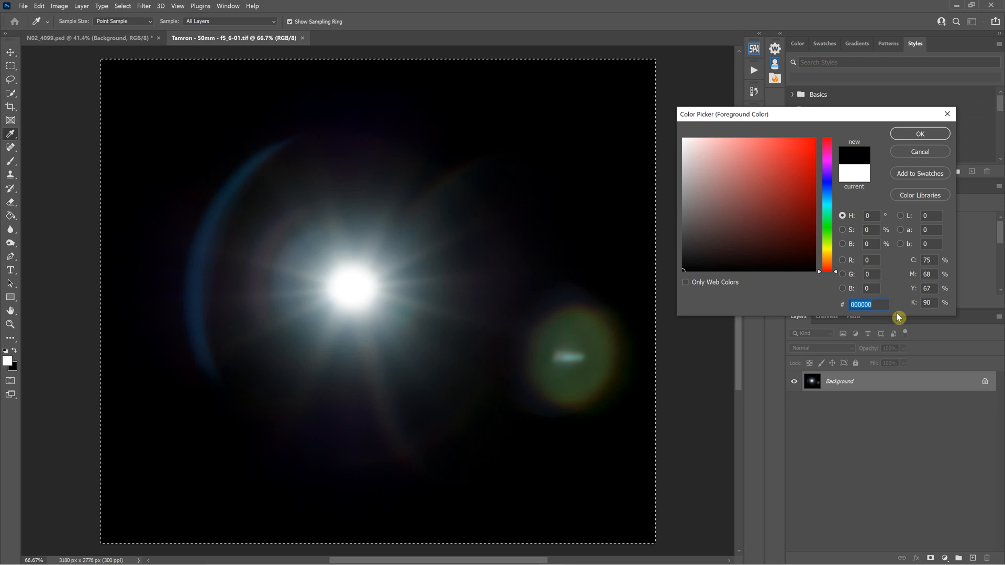
click(877, 305)
drag(878, 306, 844, 305)
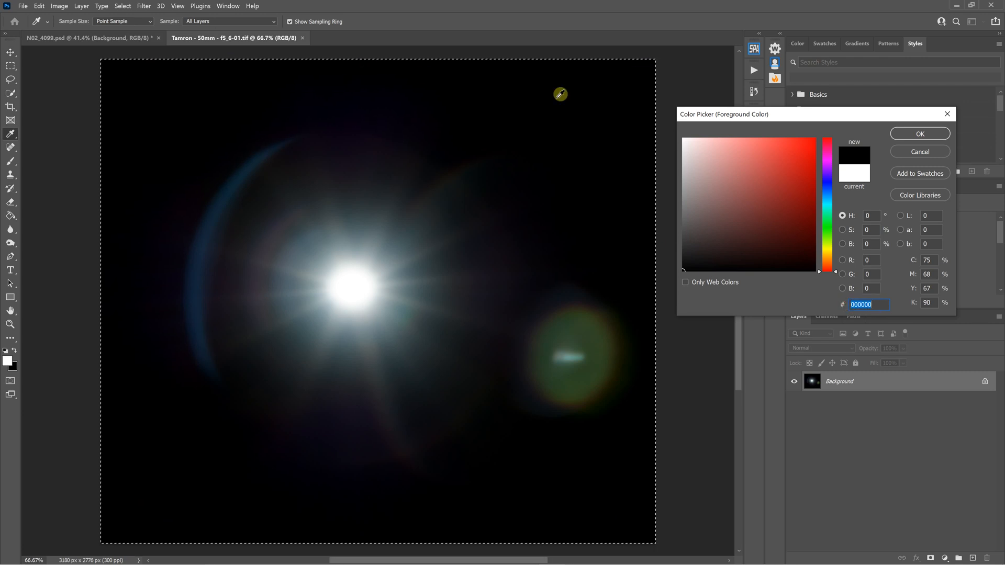
click(929, 151)
key(v)
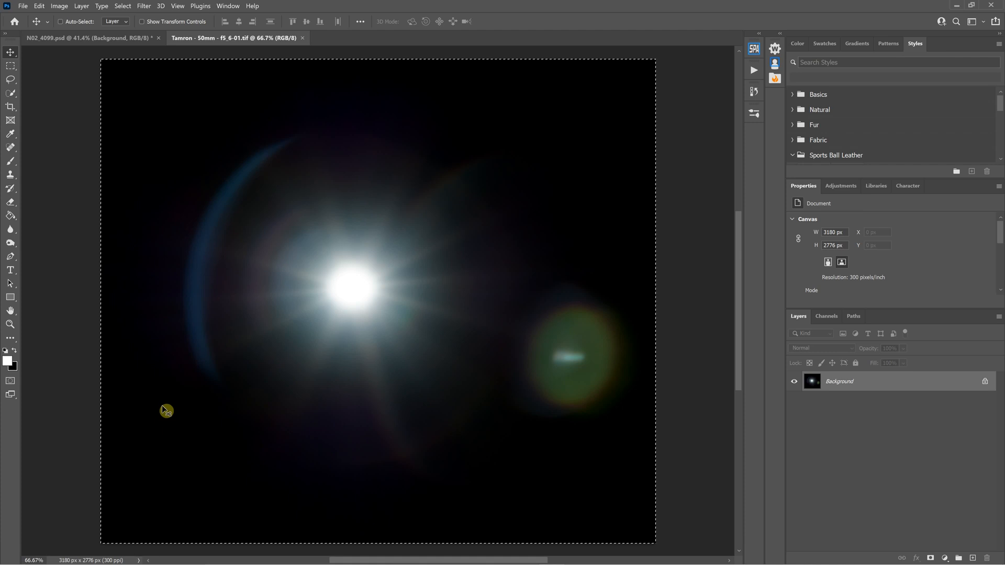
Step: Paste the lens flare image into N02_4099.psd as a new layer and convert that layer to a Smart Object
click(89, 38)
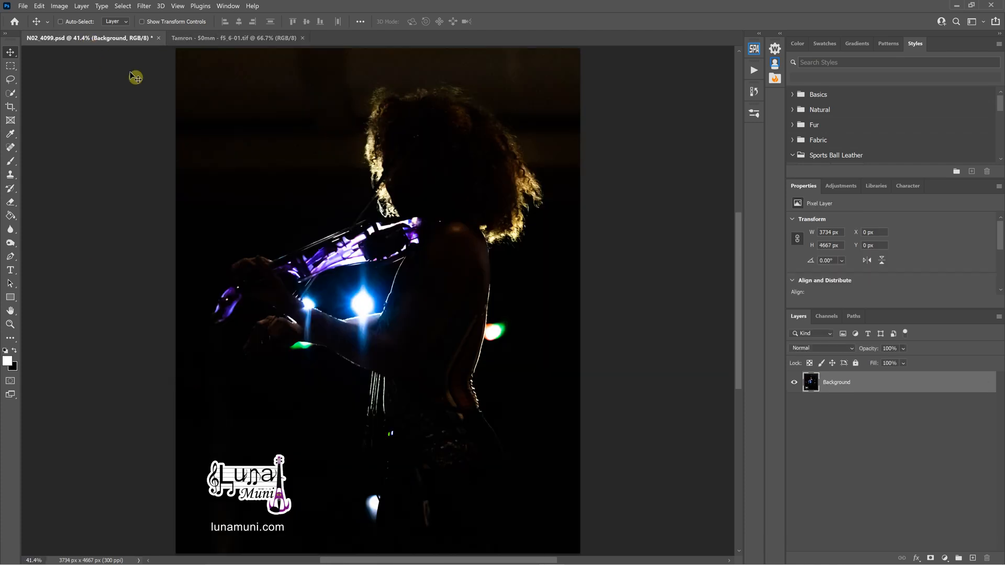
drag(135, 78, 136, 78)
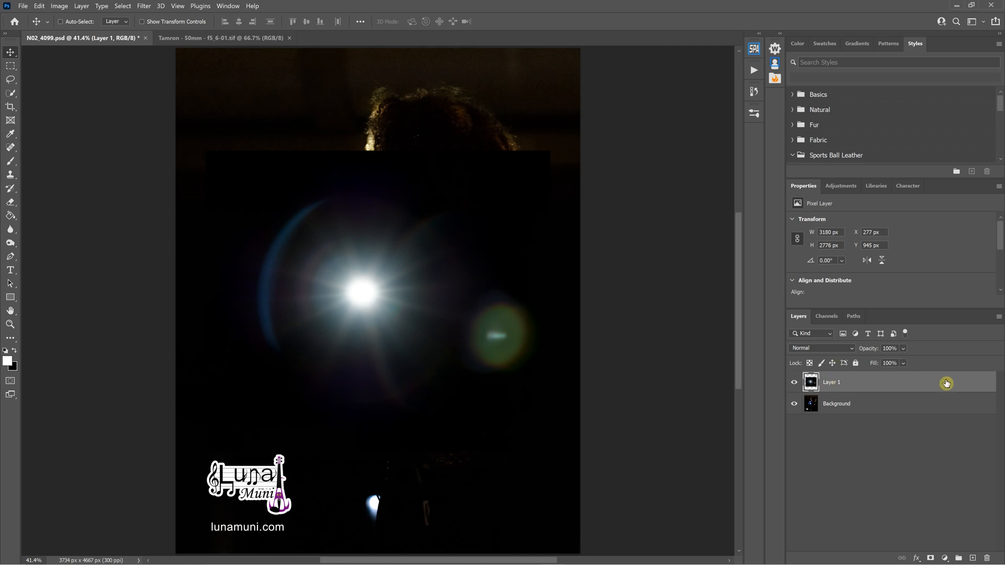
right_click(972, 387)
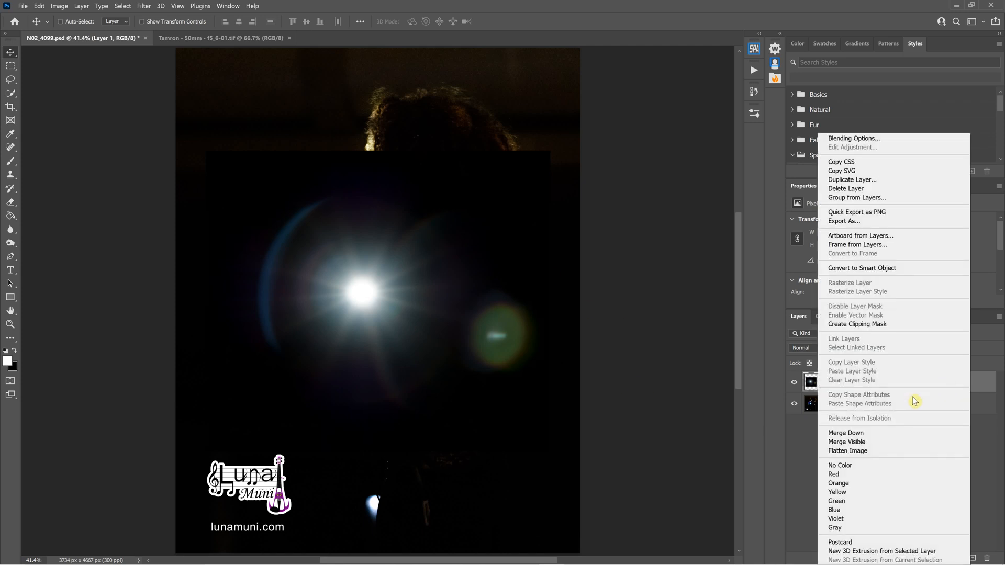
click(884, 268)
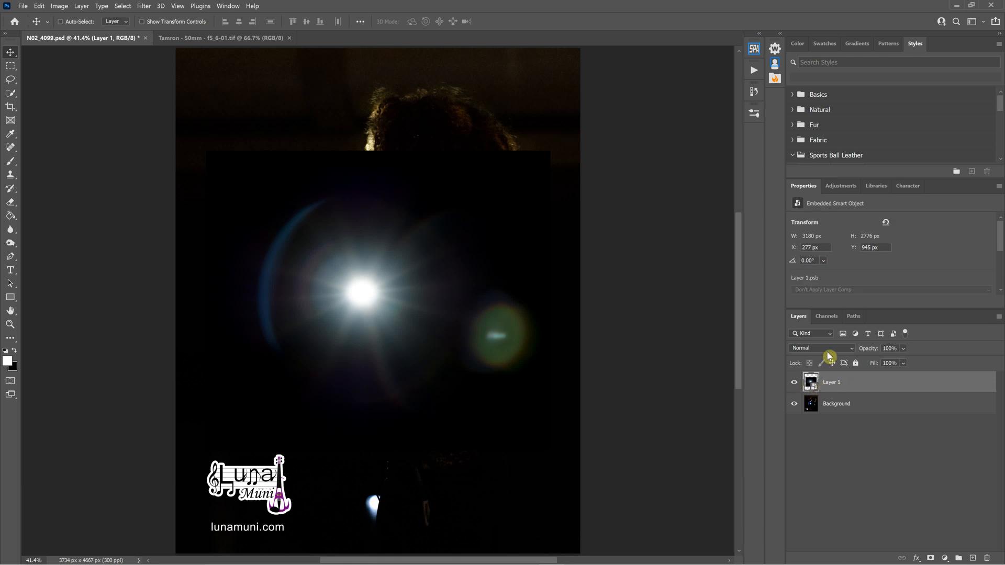
Step: Set the flare layer's blend mode to Screen and move its bright centre to just above the violin
click(828, 350)
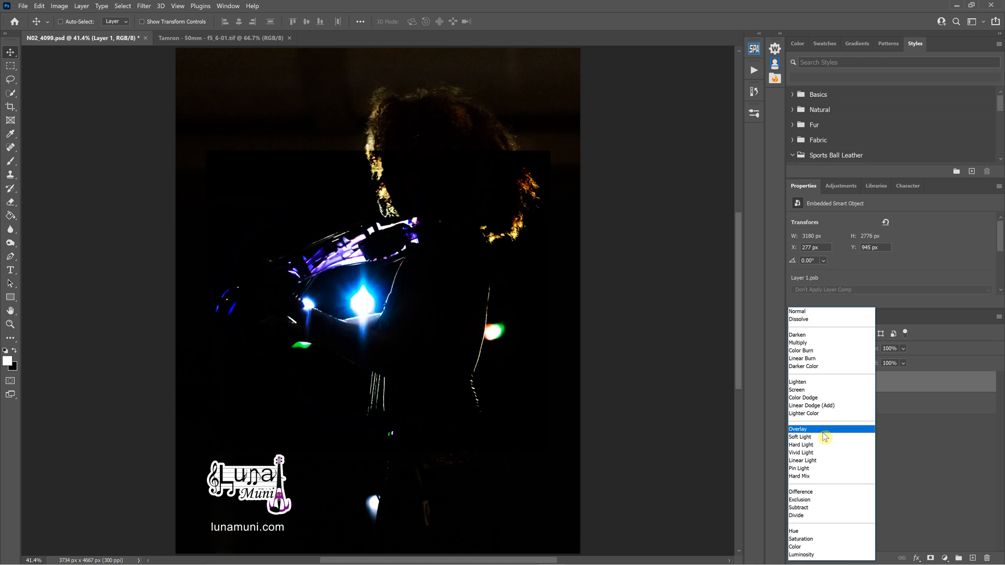
click(809, 393)
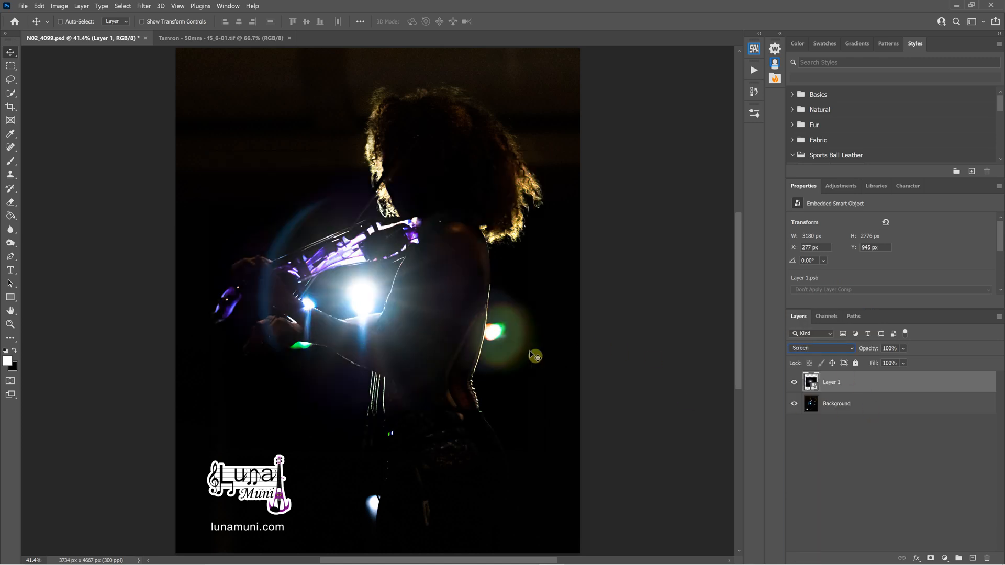
drag(360, 255, 330, 223)
Step: Free-transform the flare, rotating it to about 33.7° and scaling it to about 133%, with its bright centre kept above the violin
key(ctrl)
key(ctrl+t)
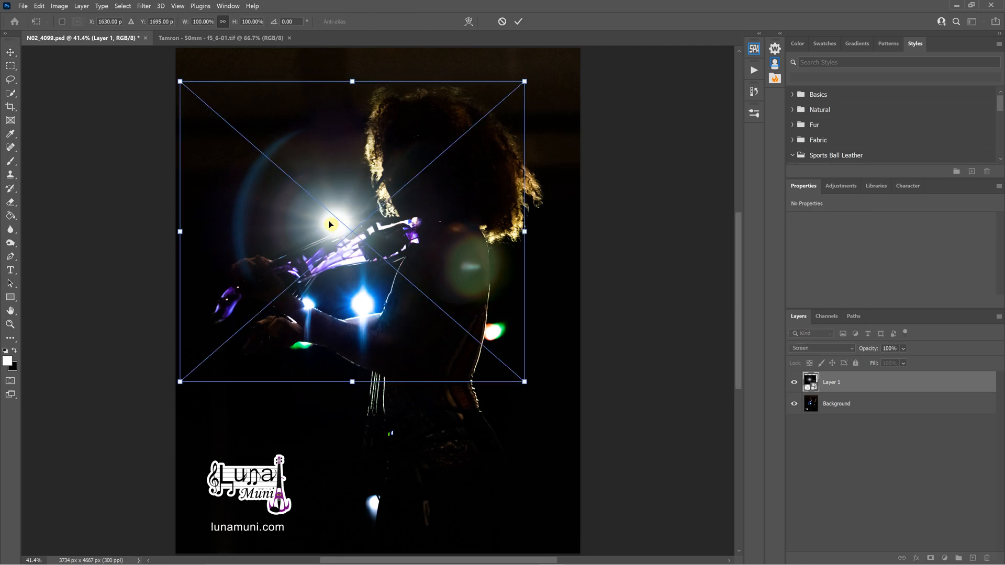
drag(534, 385, 460, 479)
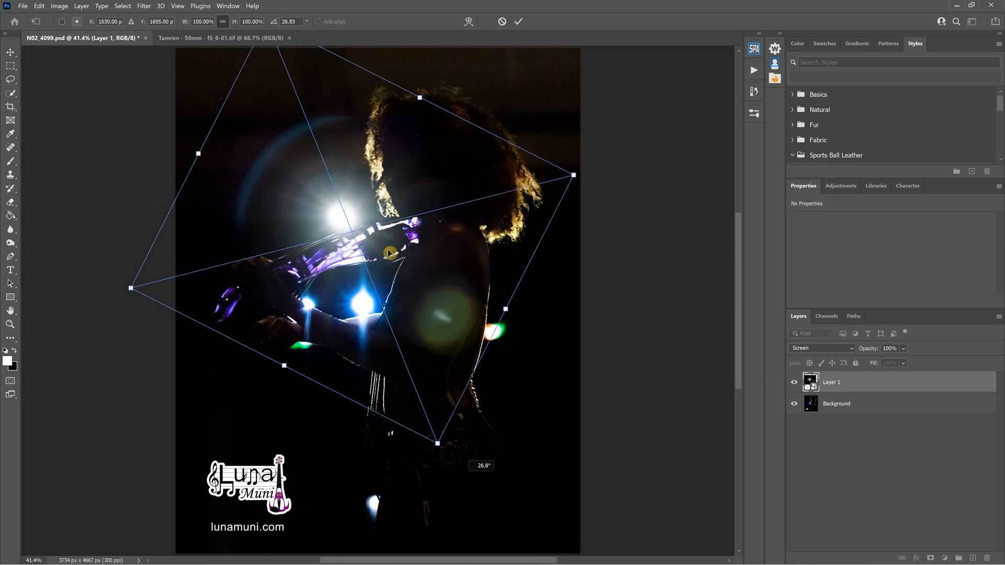
drag(390, 252, 384, 255)
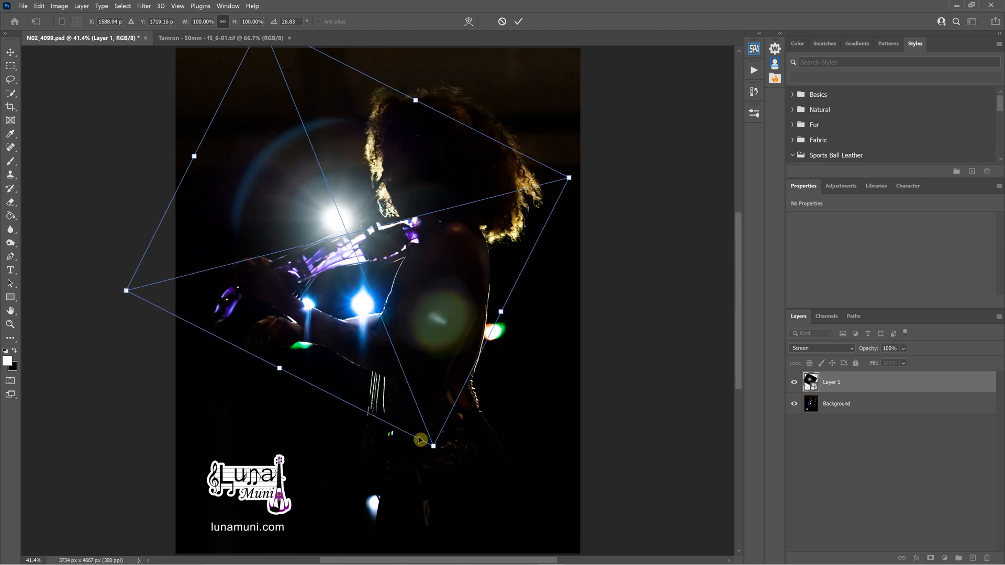
drag(434, 446, 523, 564)
drag(492, 442, 418, 301)
drag(655, 163, 655, 179)
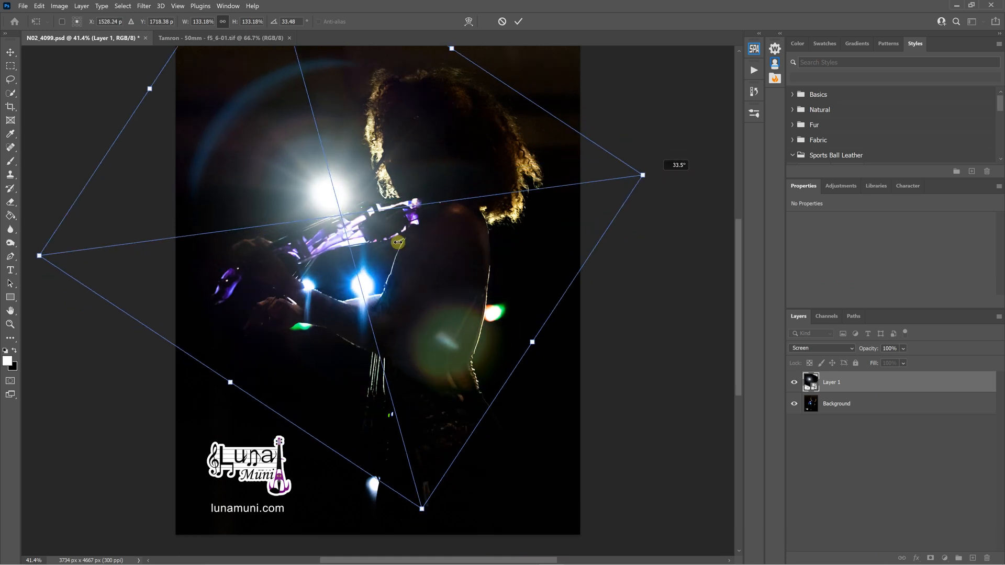
drag(398, 243, 400, 251)
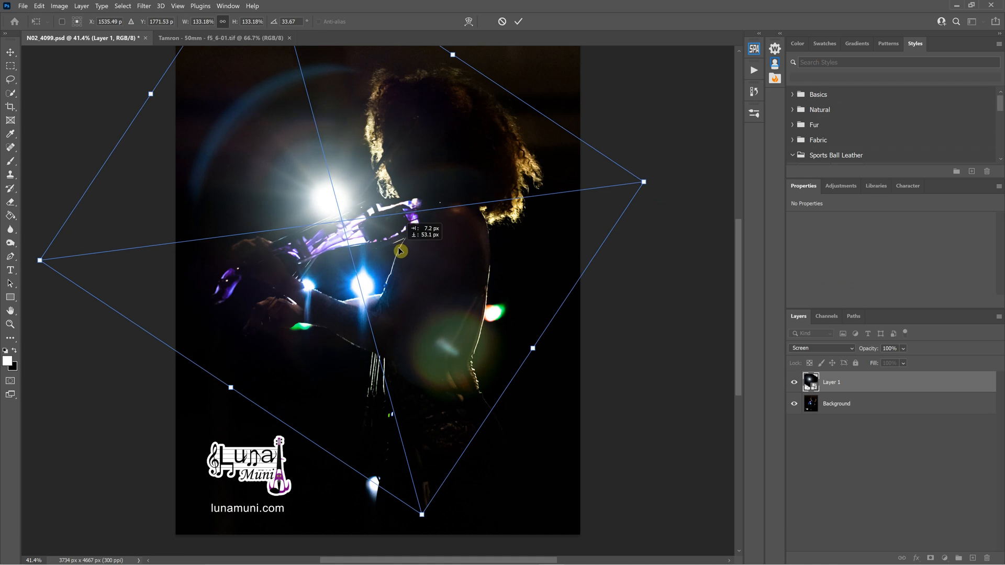
click(518, 21)
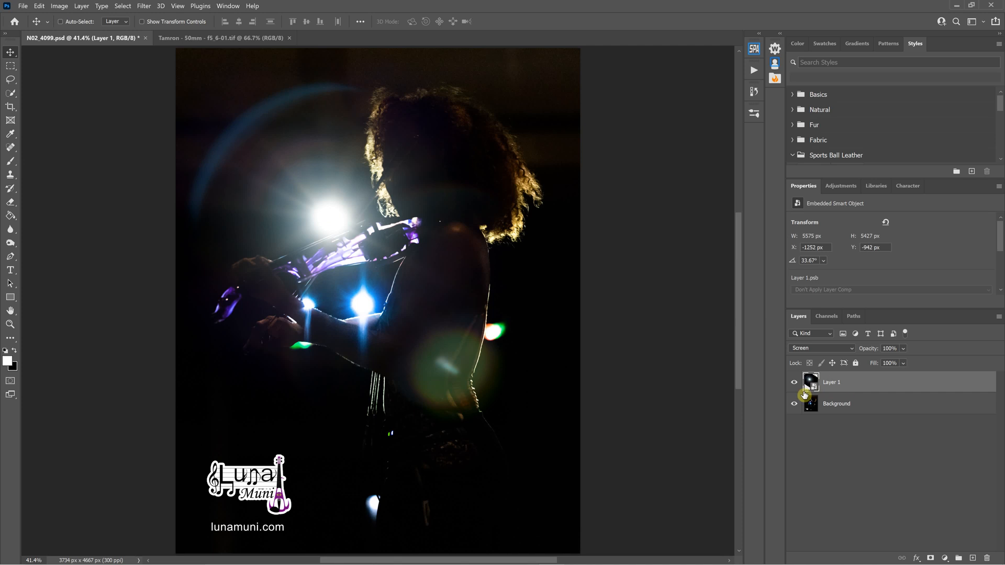
Step: Start a Camera Raw Filter on the flare layer with Temperature -10 and Exposure +0.70
click(142, 7)
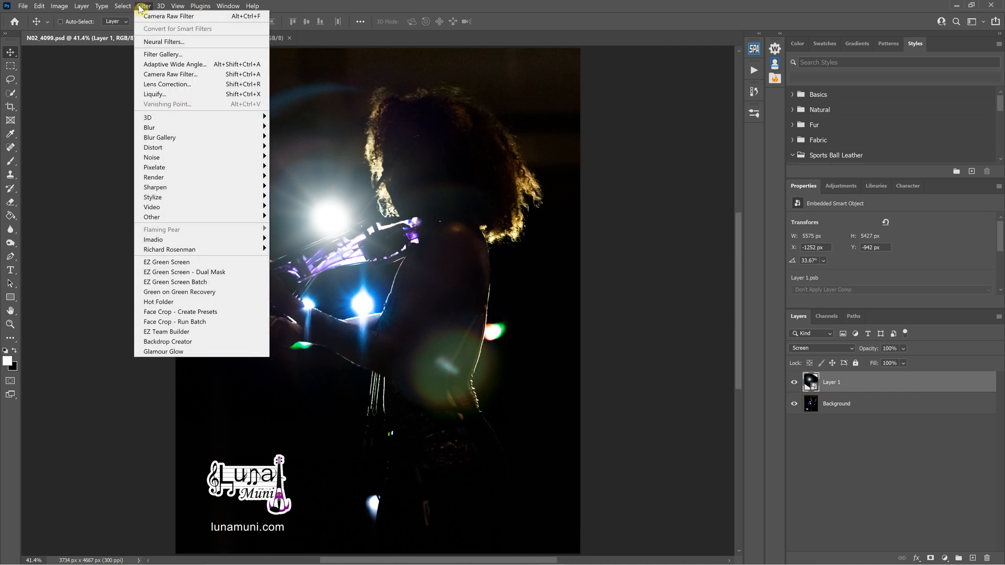
click(170, 74)
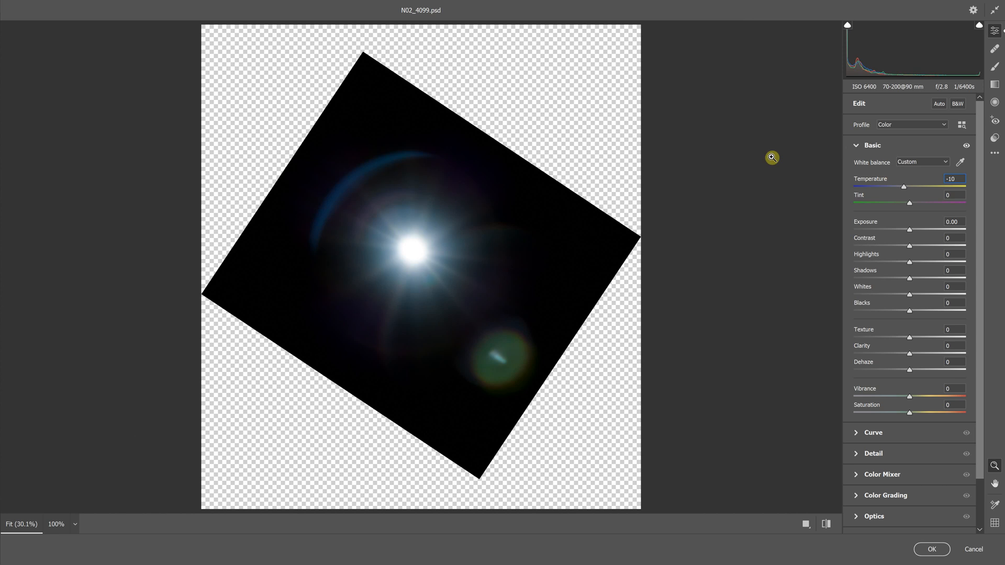
click(961, 196)
key(Tab)
text(.5)
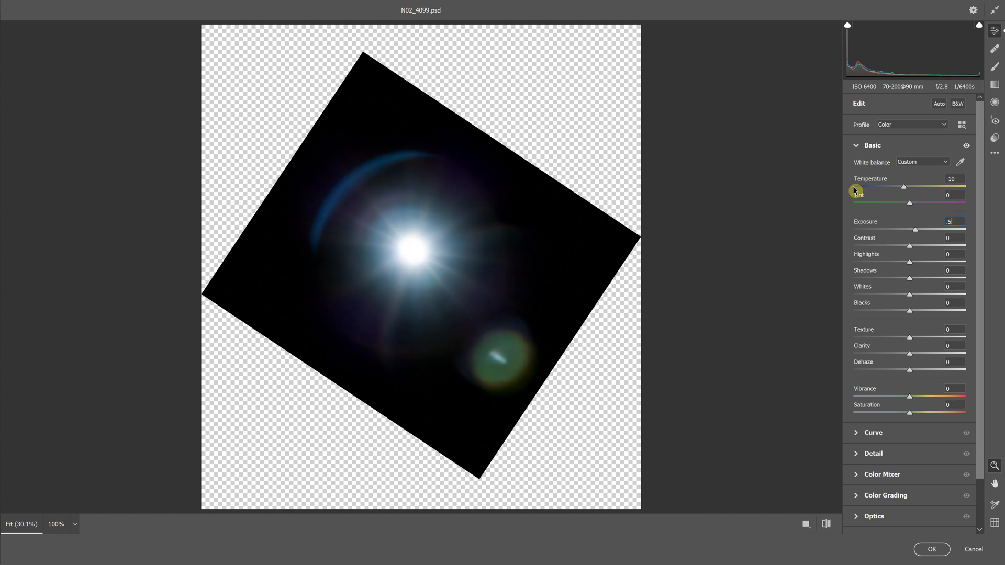
drag(952, 221, 861, 215)
text(.7)
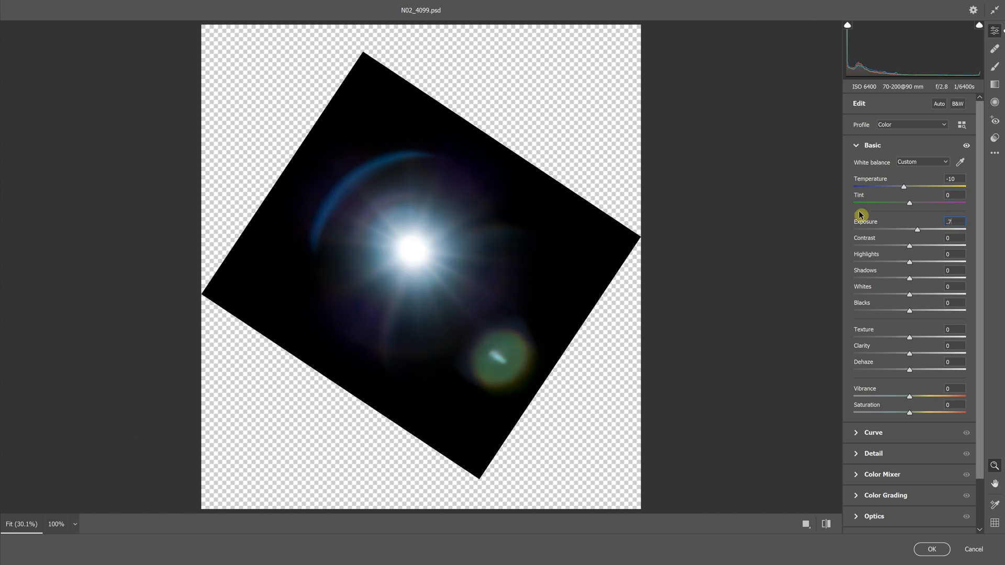
Step: Set the flare's Saturation to 70 and apply the Camera Raw Filter
click(954, 388)
drag(912, 416, 949, 414)
key(Tab)
text(70)
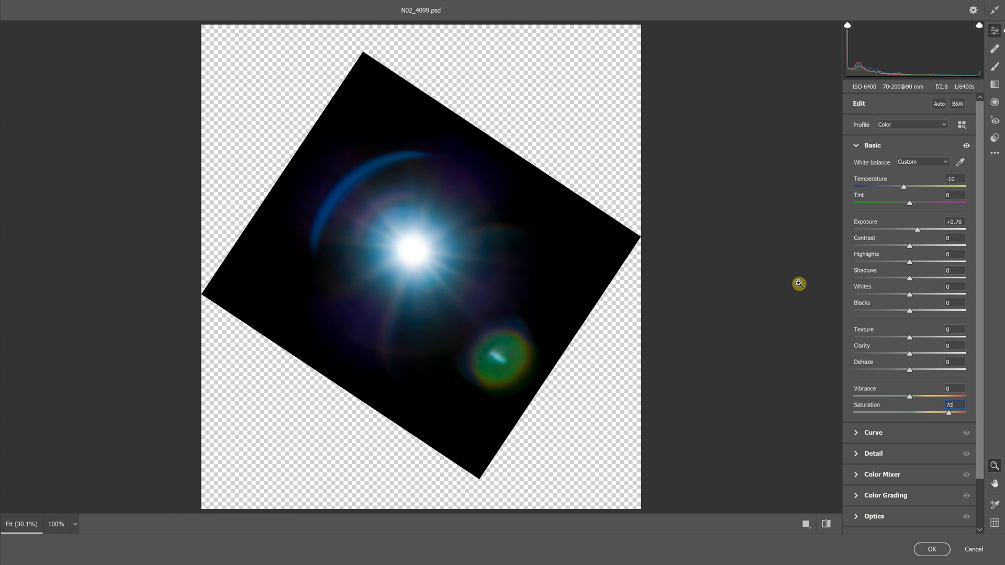
click(930, 548)
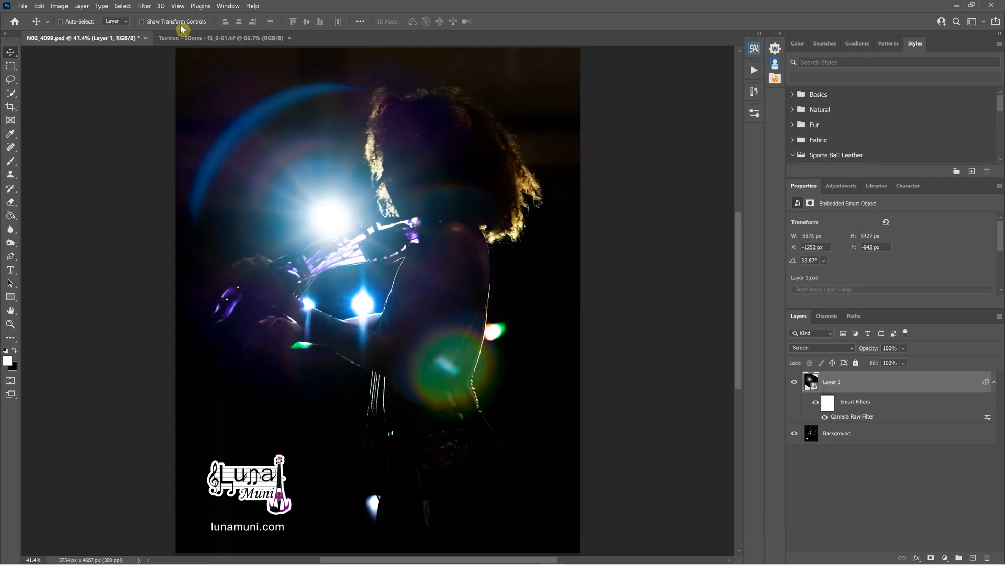
Step: Compare the flare with the Camera Raw smart filter off and on, and review the filter's settings without changing them
click(824, 418)
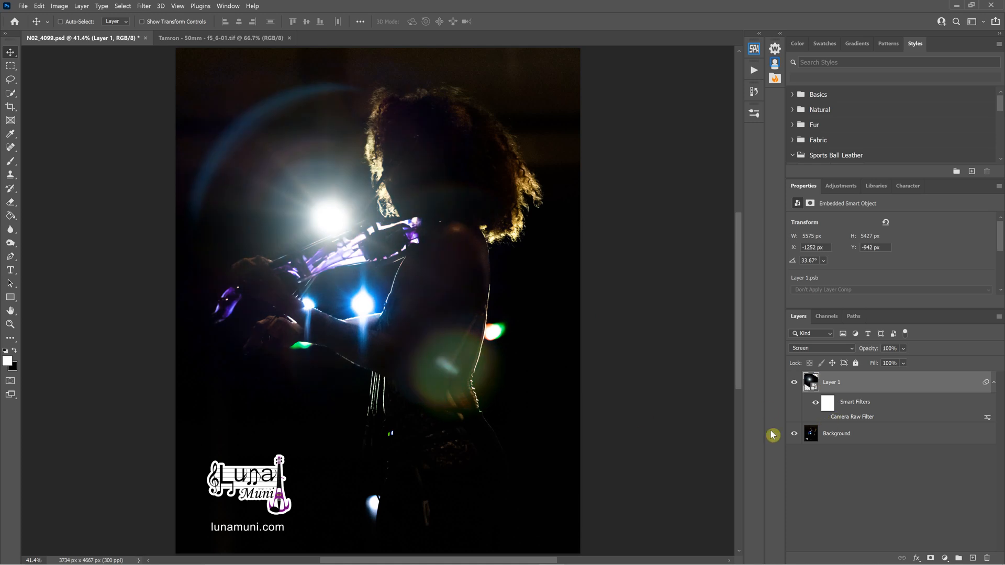
click(826, 418)
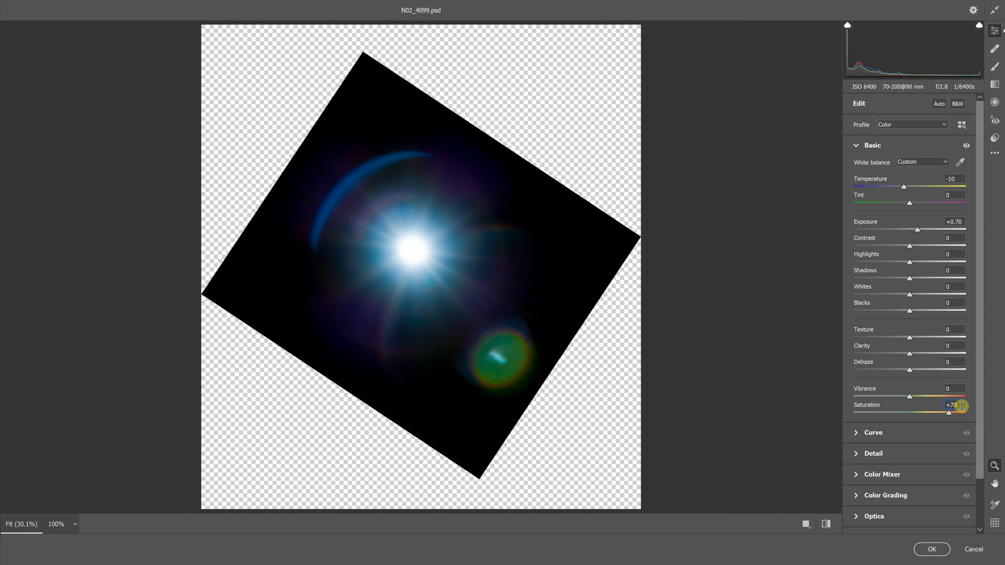
click(976, 551)
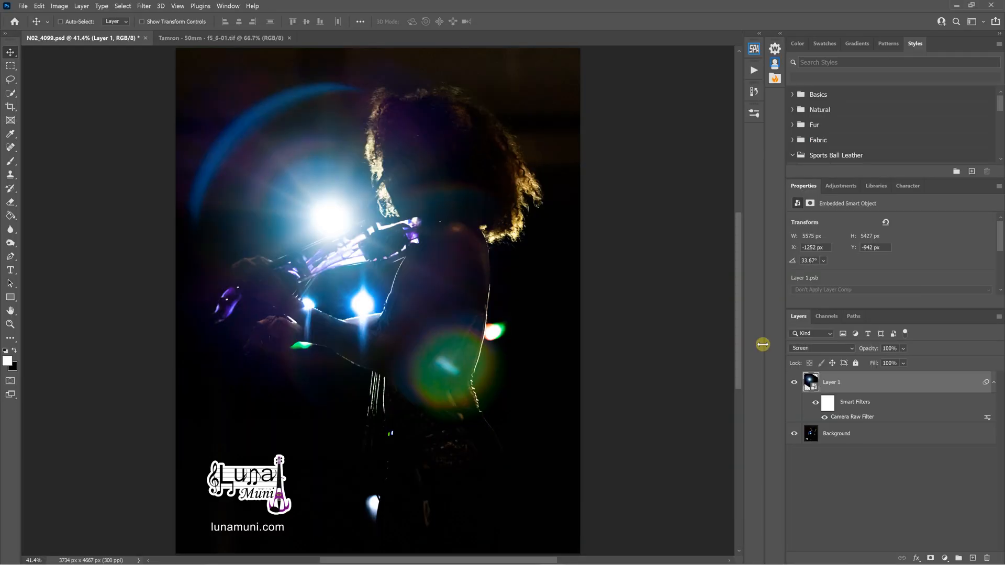
Step: Try merging the flare layer down into the Background layer, and undo the merge
key(ctrl)
key(ctrl+e)
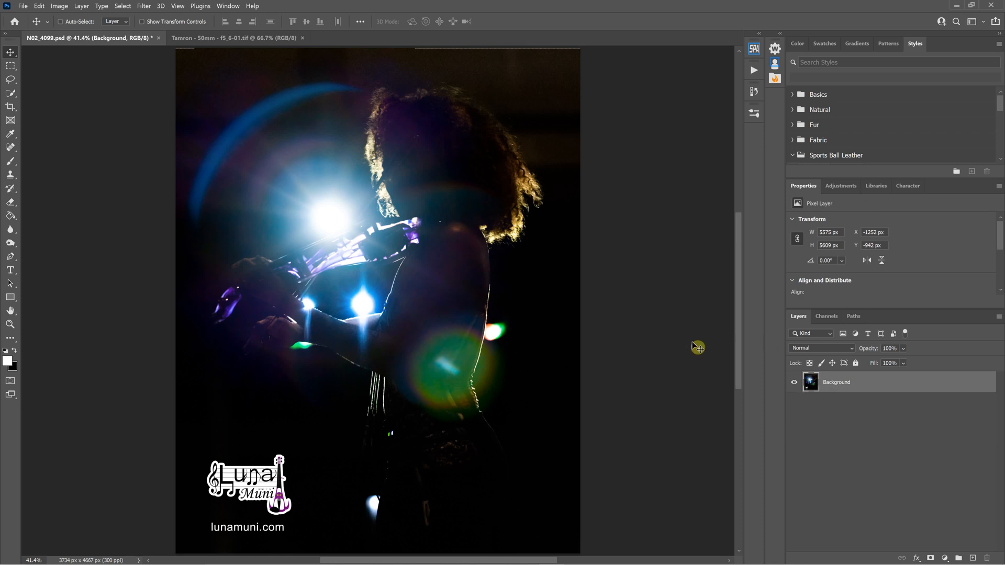
key(ctrl+z)
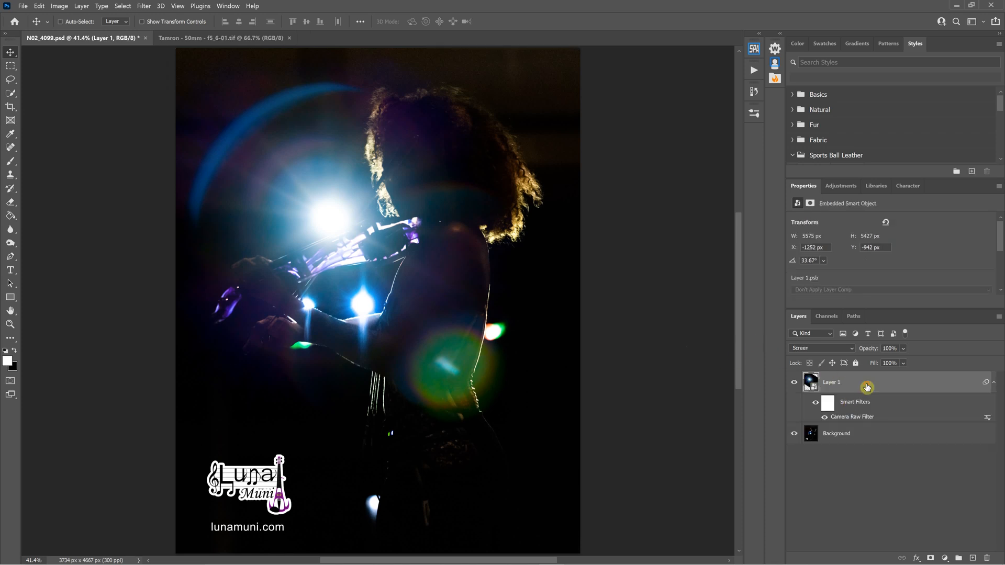
Step: Scale the flare Smart Object down to about 6% and place it in the dark area above the violin
key(ctrl)
key(ctrl+t)
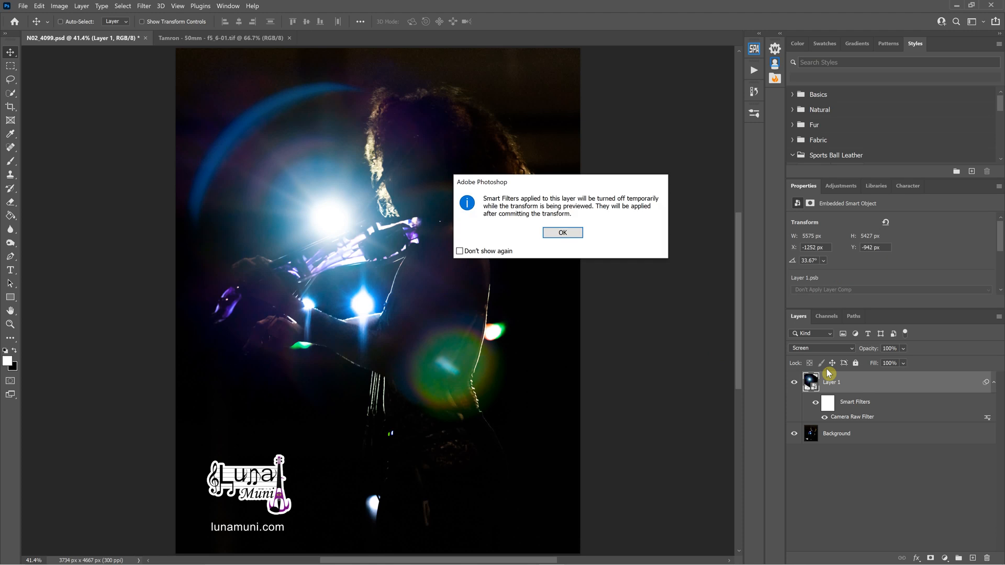
click(575, 235)
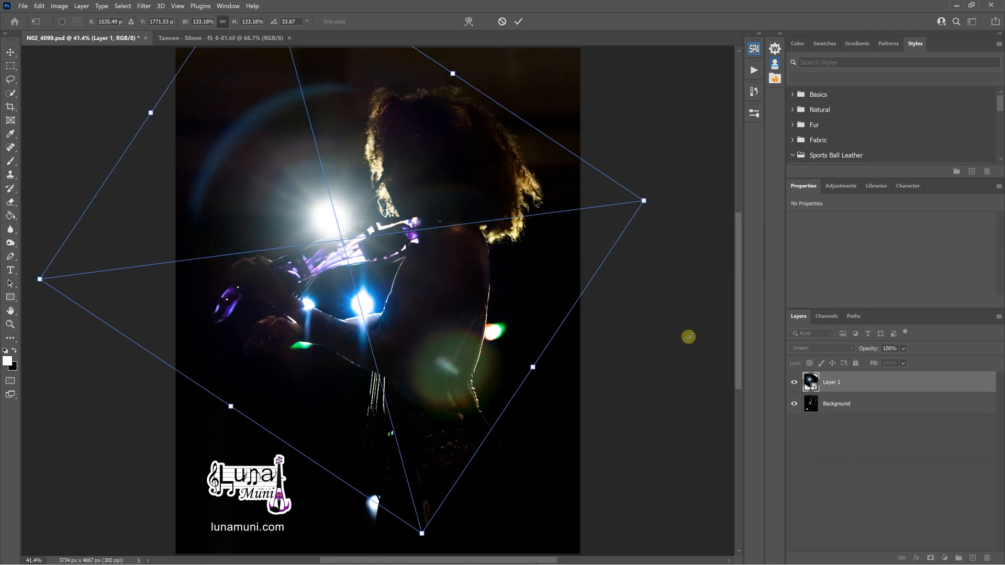
drag(422, 534, 341, 231)
drag(256, 143, 423, 391)
drag(505, 479, 292, 148)
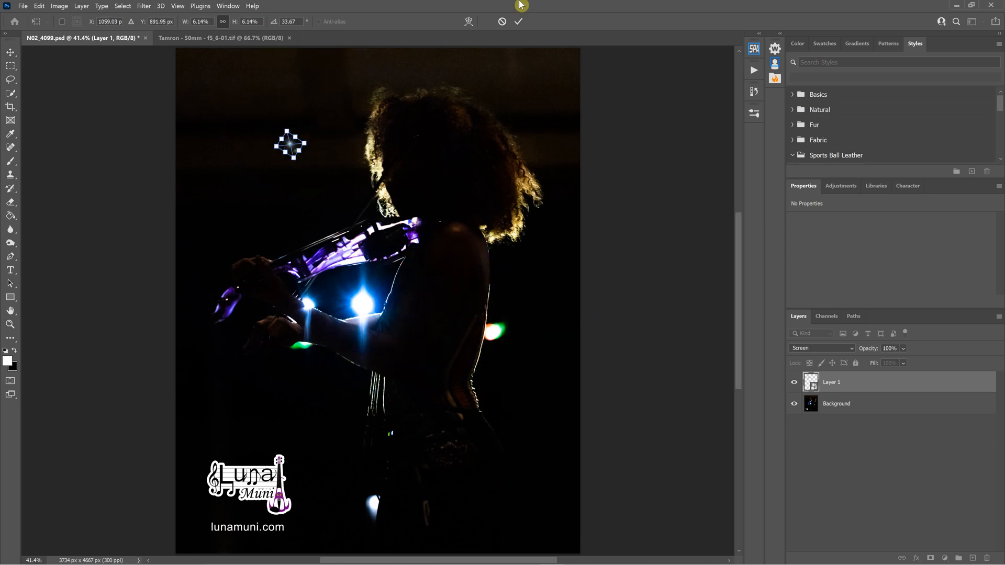
click(518, 21)
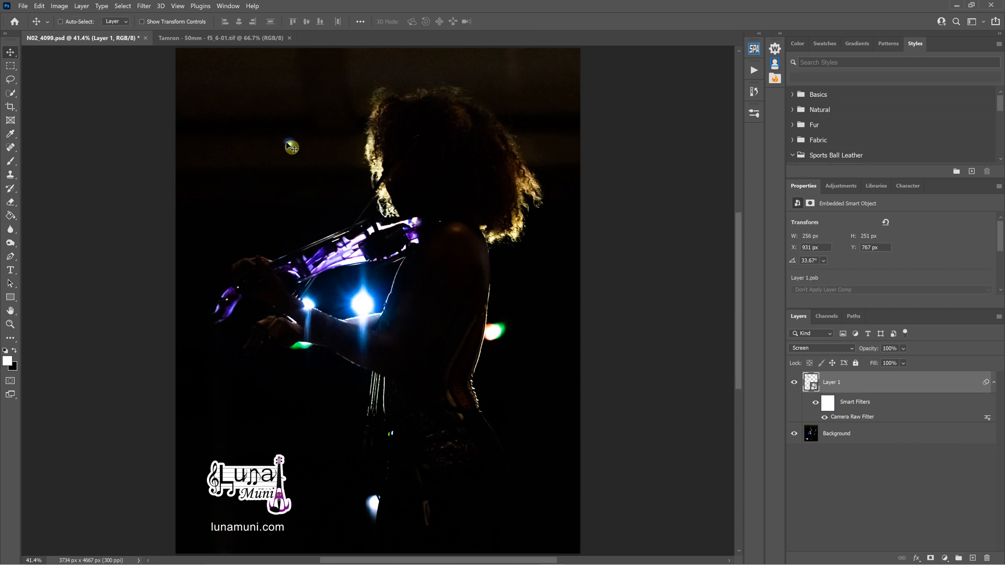
Step: Transform the flare Smart Object, scaling it up proportionally to about 5516 px wide and positioning its bright centre just above the violin
key(ctrl)
key(ctrl+t)
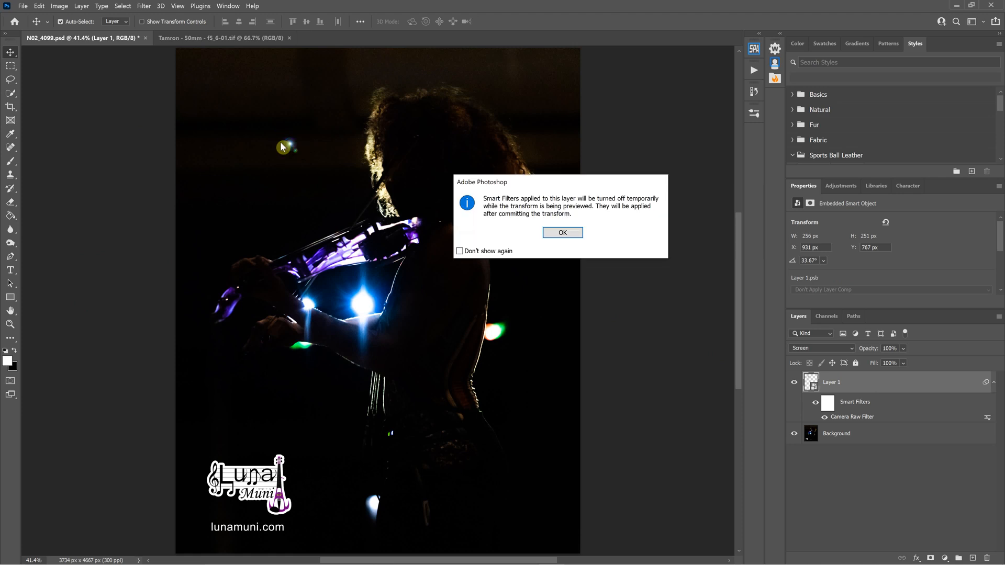
click(576, 234)
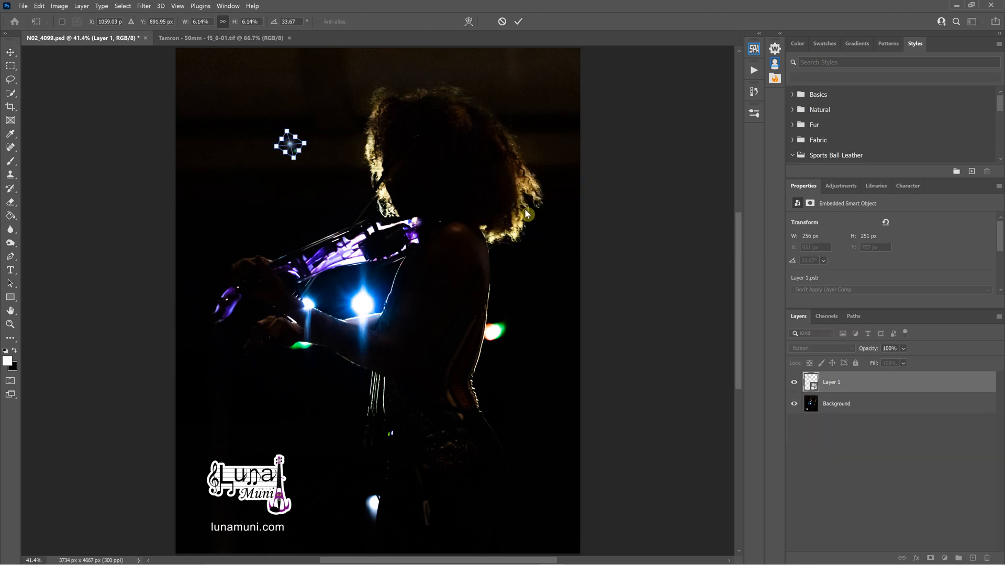
drag(297, 156, 400, 549)
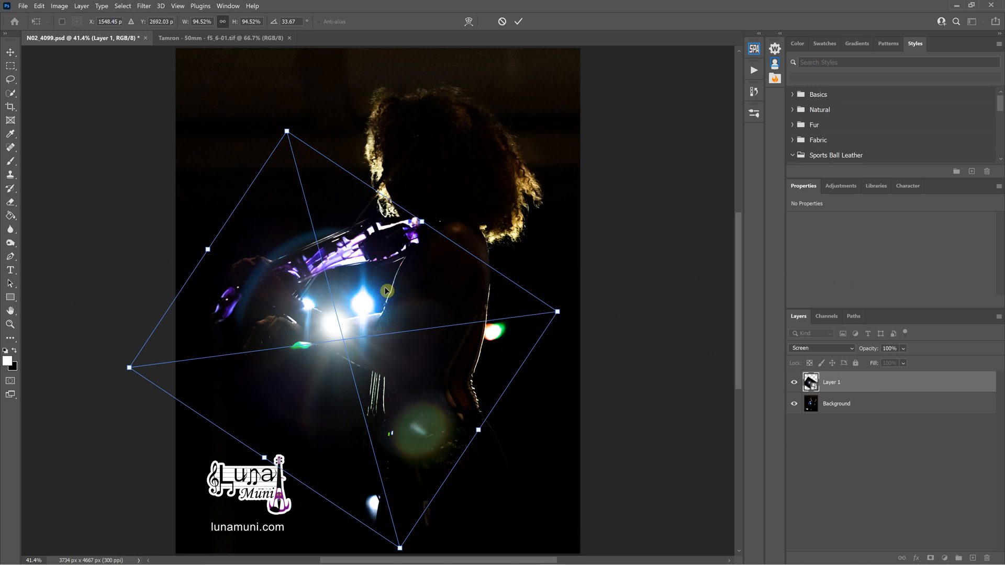
drag(385, 289, 378, 177)
drag(393, 442, 426, 559)
drag(469, 383, 452, 322)
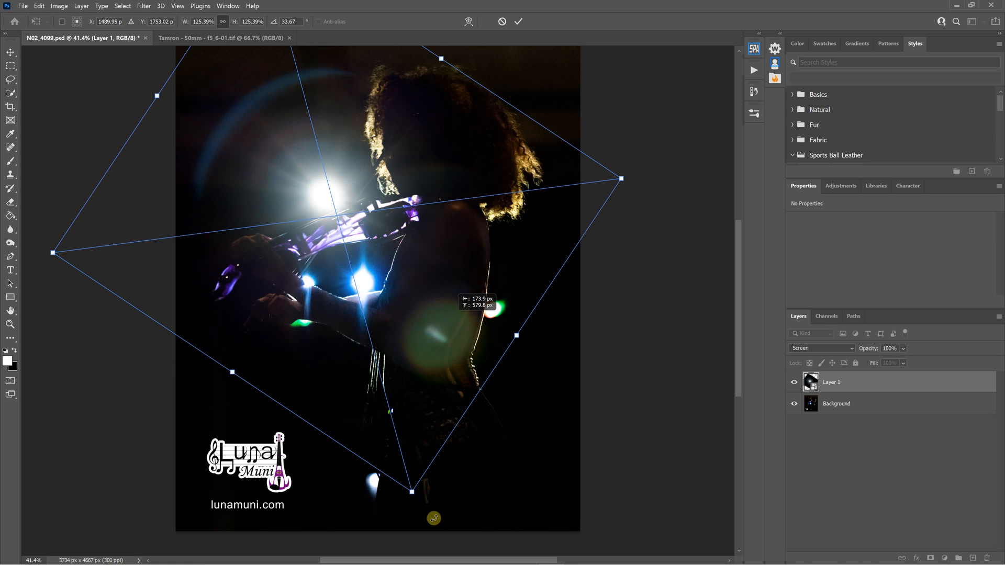
drag(414, 492, 419, 524)
mouse_move(446, 361)
mouse_down()
mouse_move(432, 334)
mouse_move(443, 345)
mouse_up()
click(519, 21)
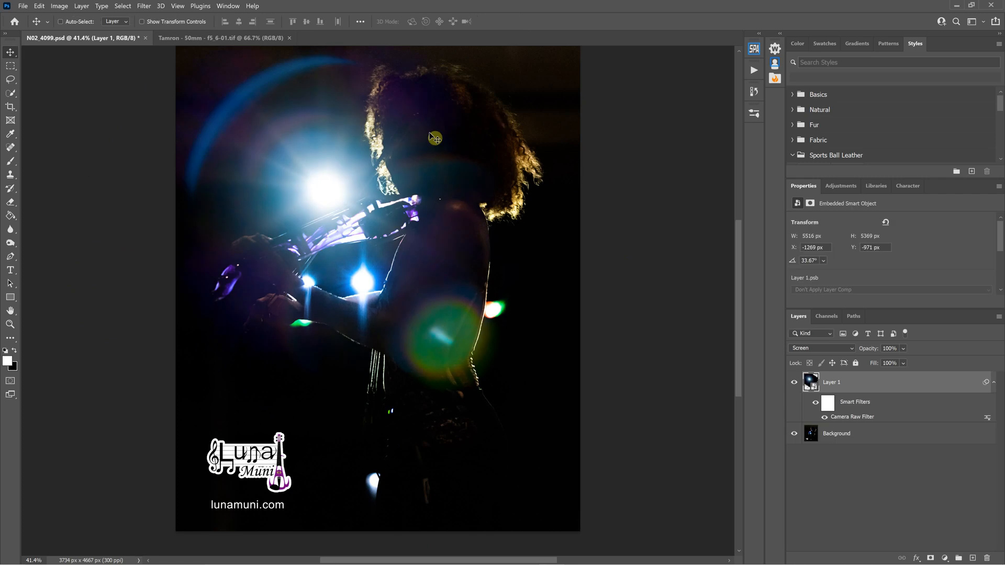
key(ctrl+0)
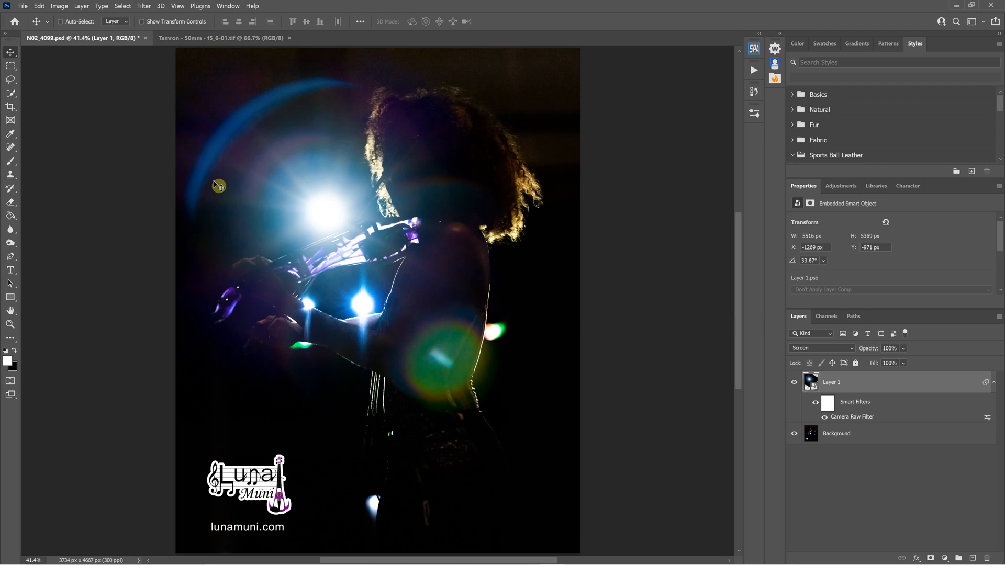
key(ctrl)
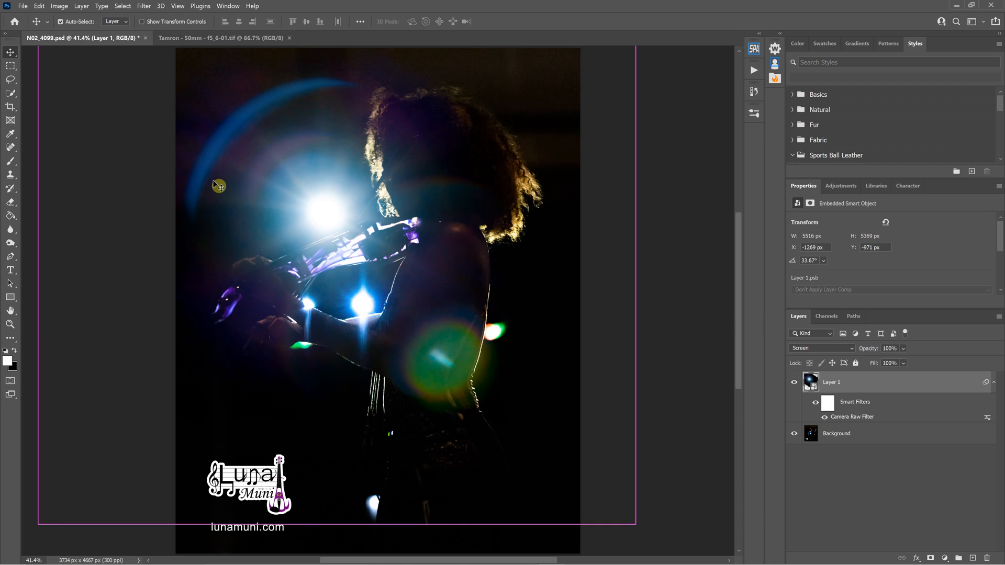